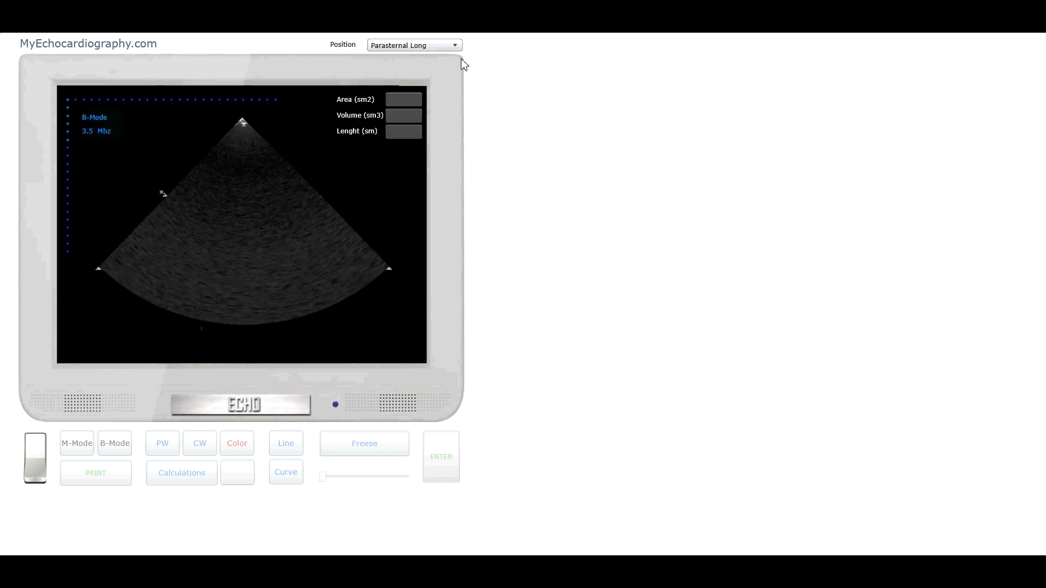
# - Preview the Parasternal Short Ao view, then return to Parasternal Long
pyautogui.click(454, 46)
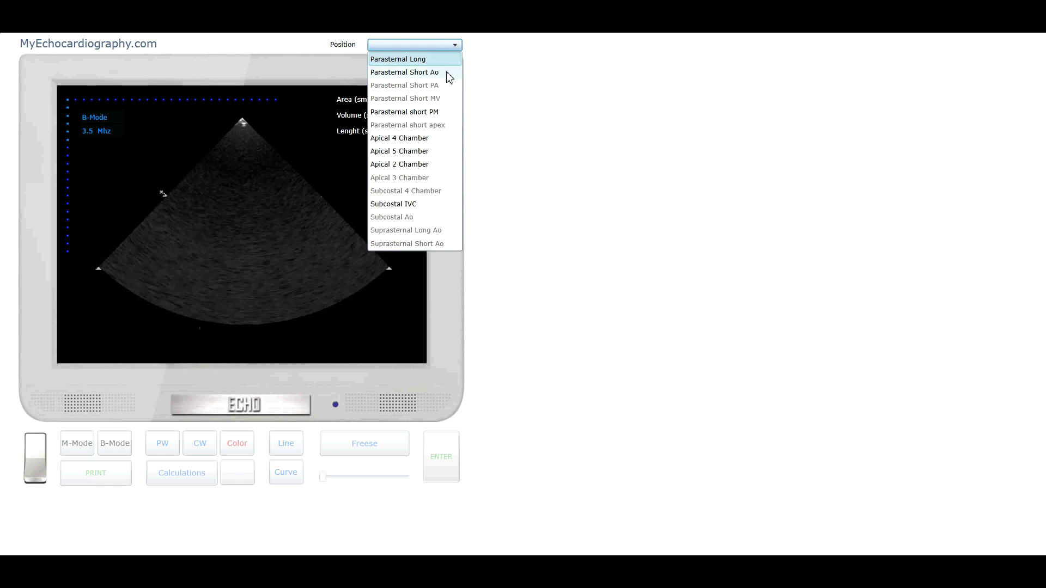
pyautogui.click(446, 73)
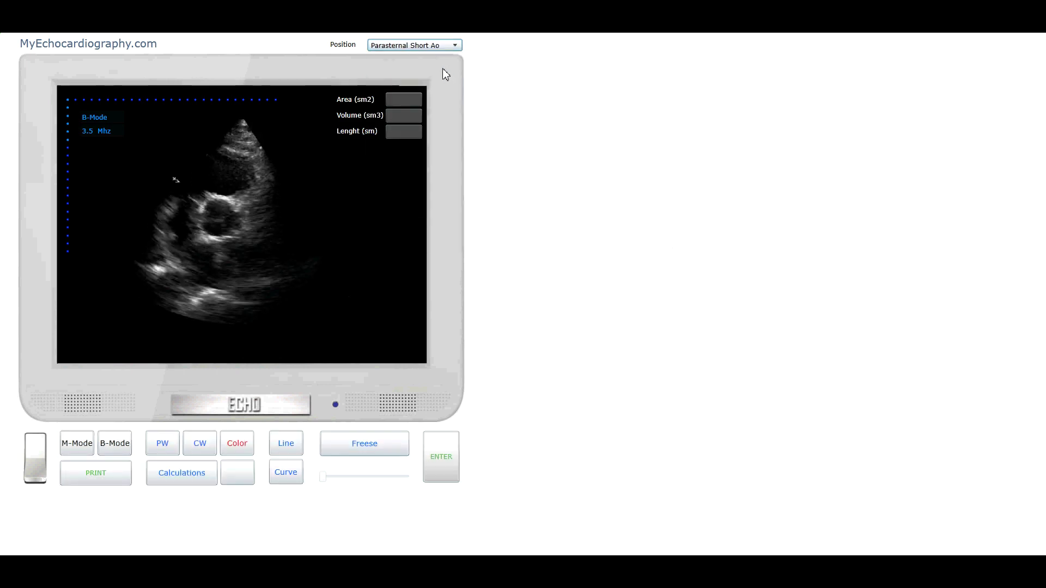
pyautogui.click(452, 47)
pyautogui.click(453, 57)
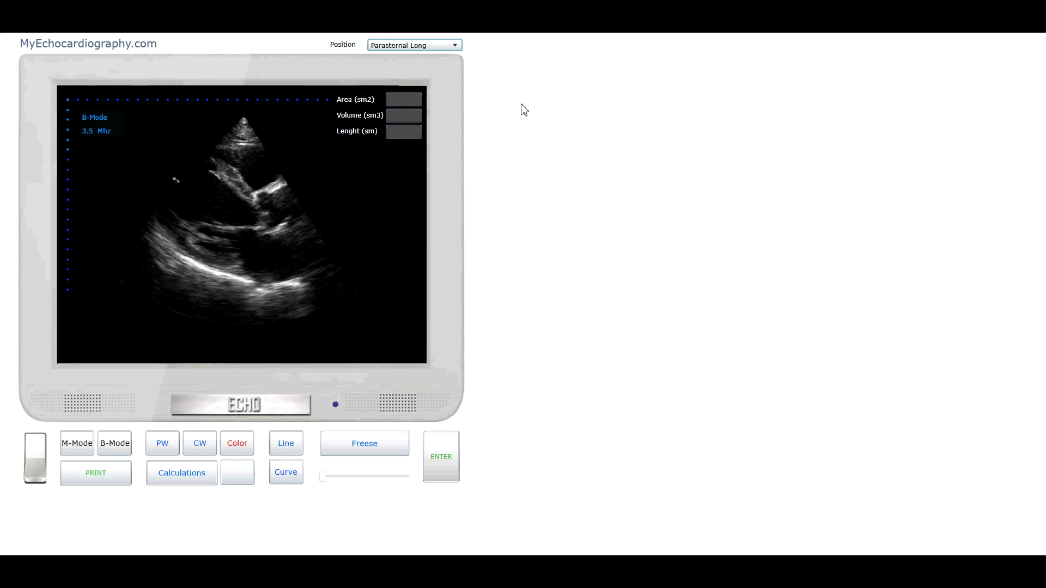
# - Preview the Apical 4 Chamber, Apical 2 Chamber and Subcostal IVC views, ending on Parasternal Long
pyautogui.click(456, 47)
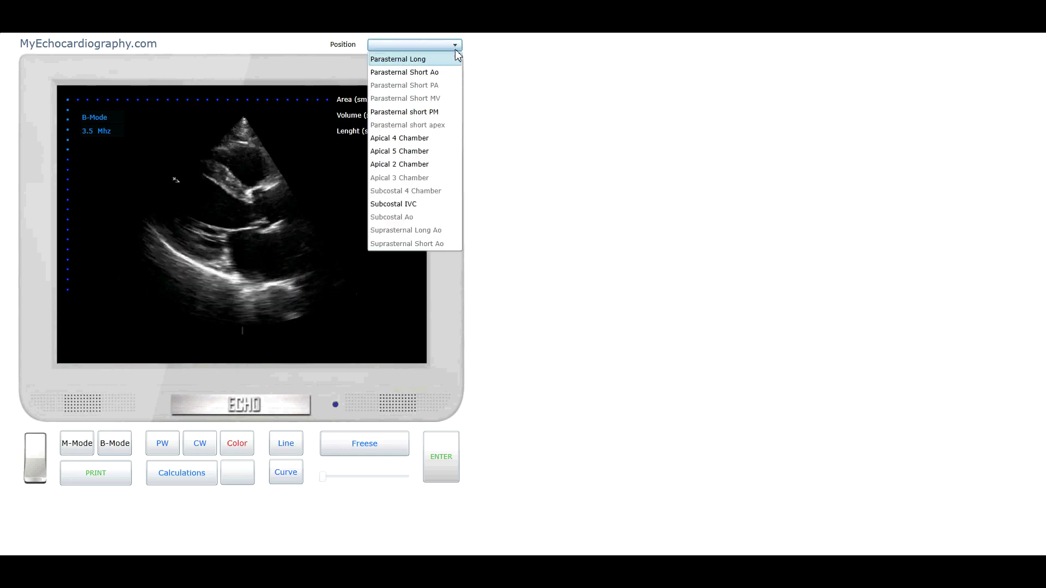
pyautogui.click(433, 139)
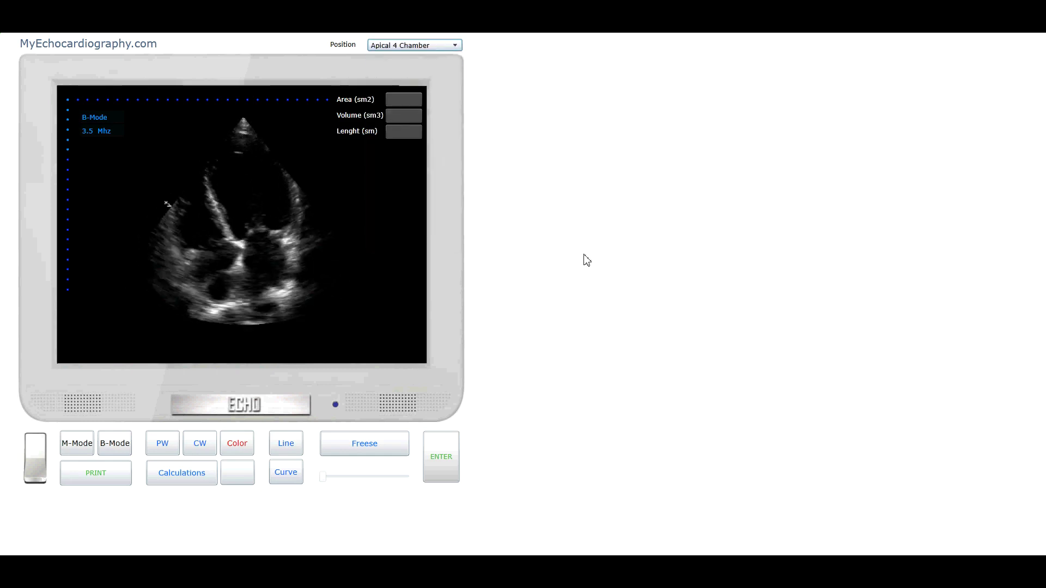
pyautogui.click(452, 46)
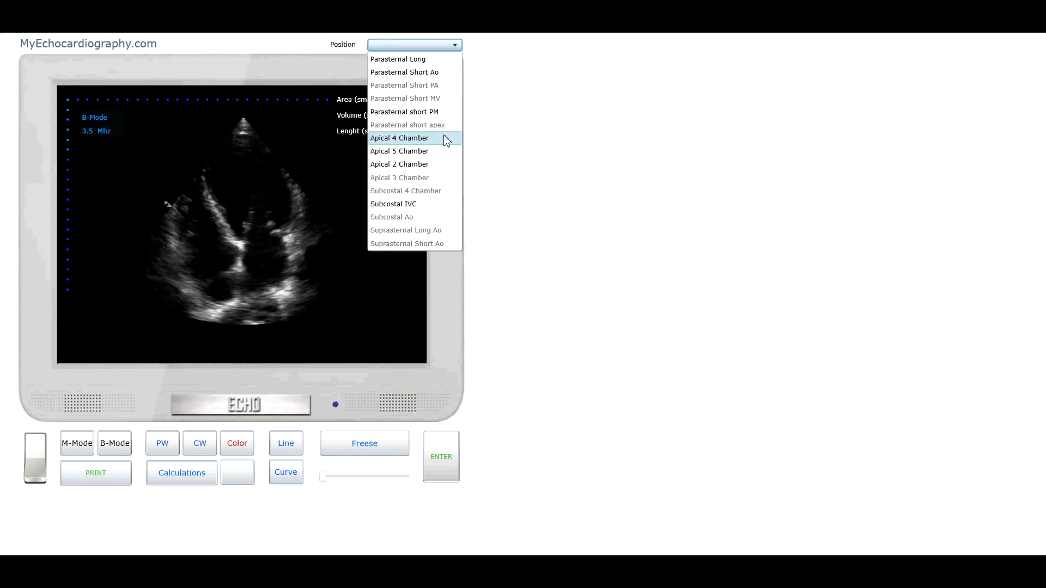
pyautogui.click(427, 165)
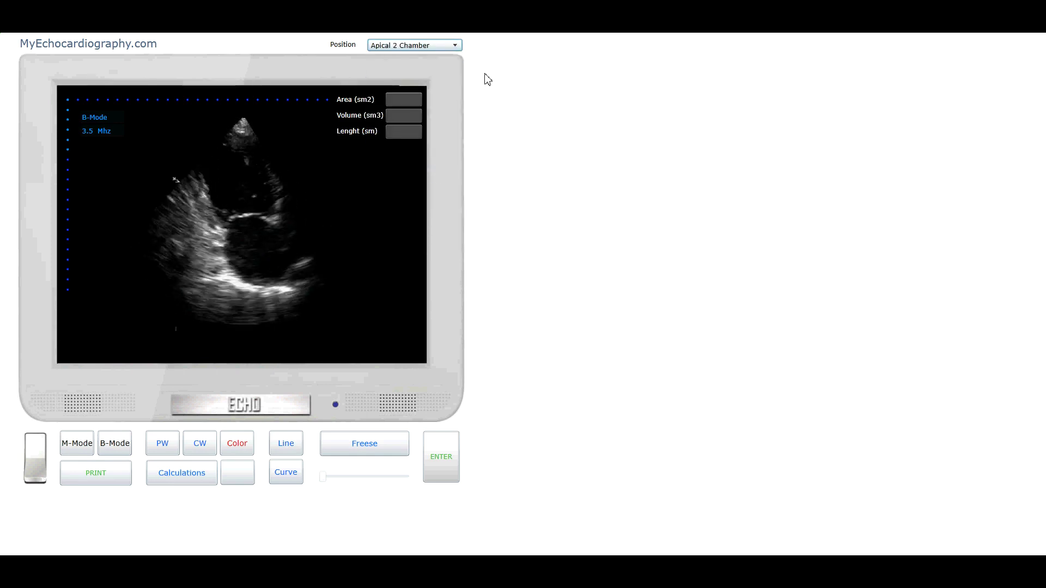
pyautogui.click(452, 46)
pyautogui.click(453, 204)
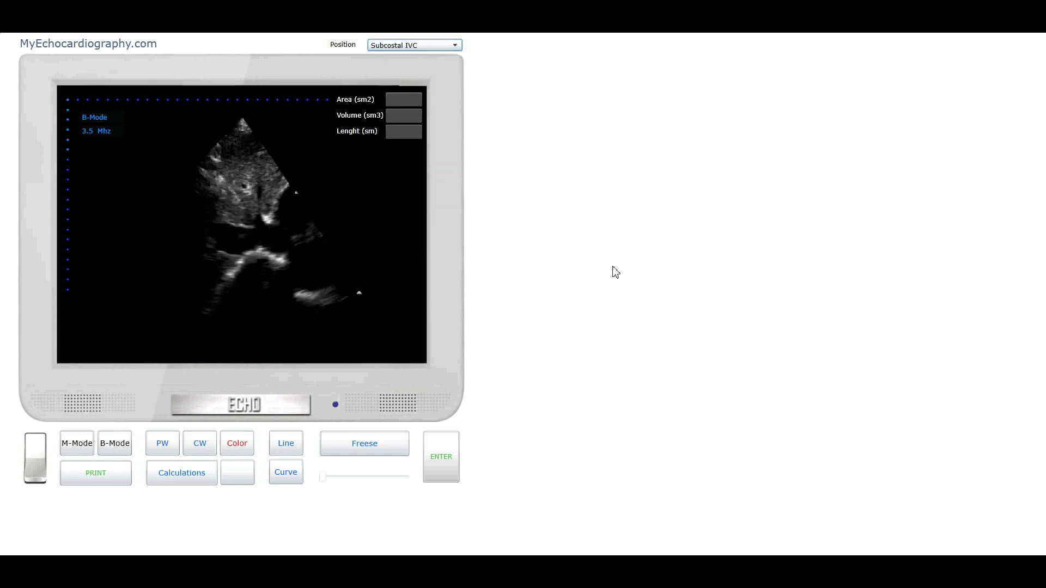
pyautogui.click(455, 47)
pyautogui.click(449, 59)
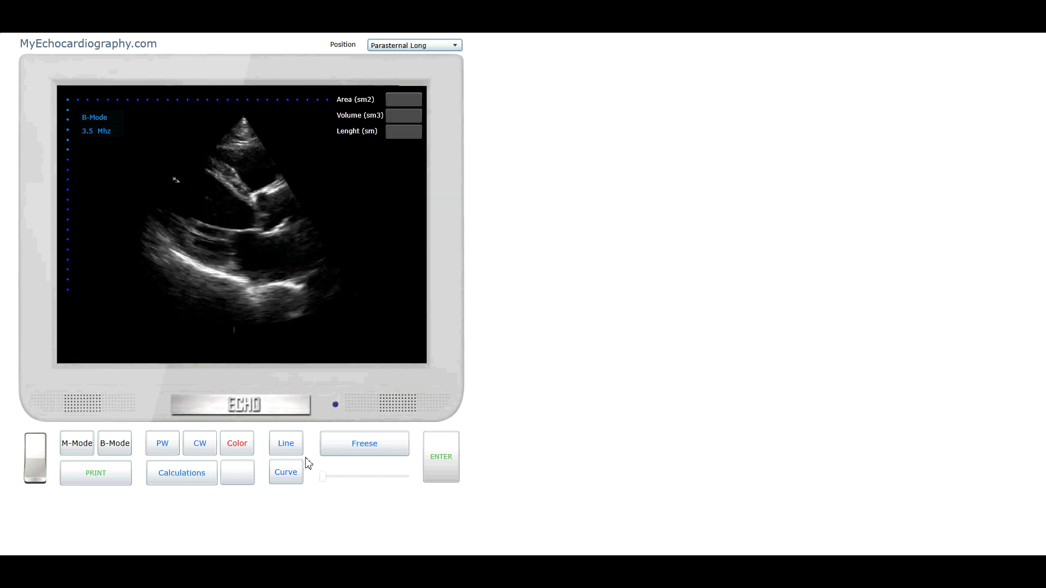
# - Toggle colour Doppler on and off in Parasternal Long, then again in Apical 4 Chamber
pyautogui.click(241, 453)
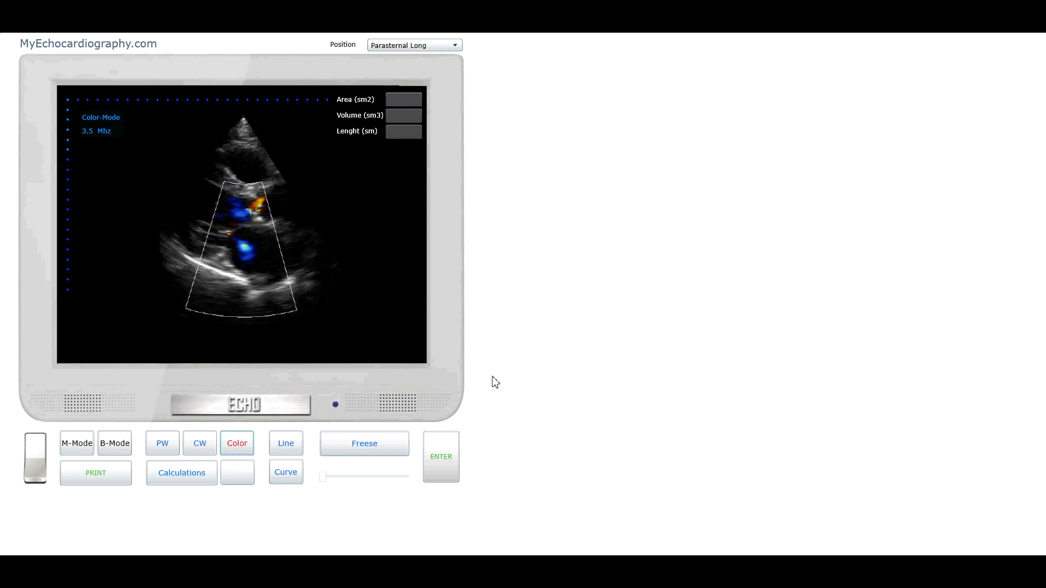
pyautogui.click(116, 451)
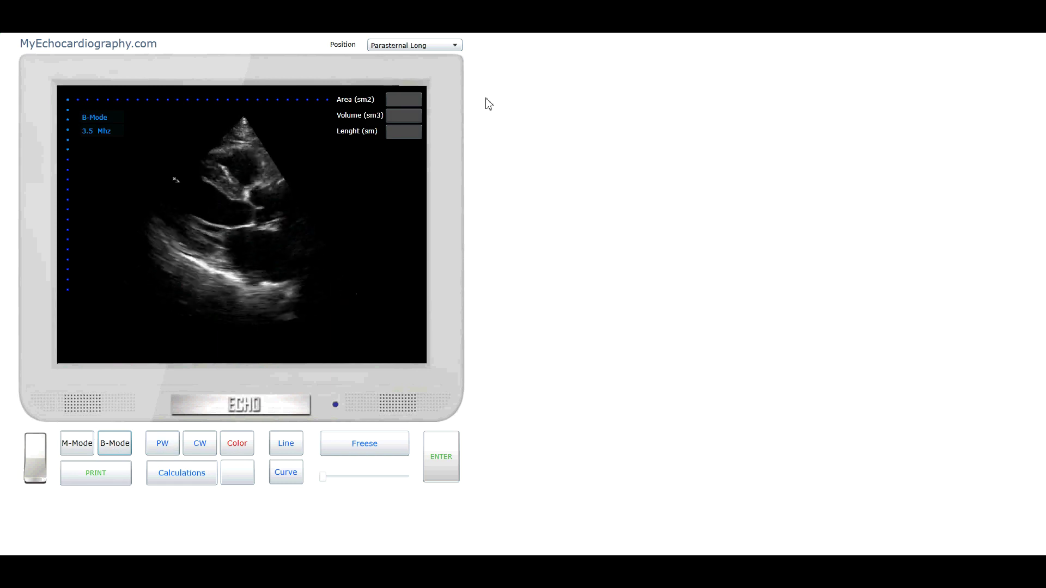
pyautogui.click(455, 46)
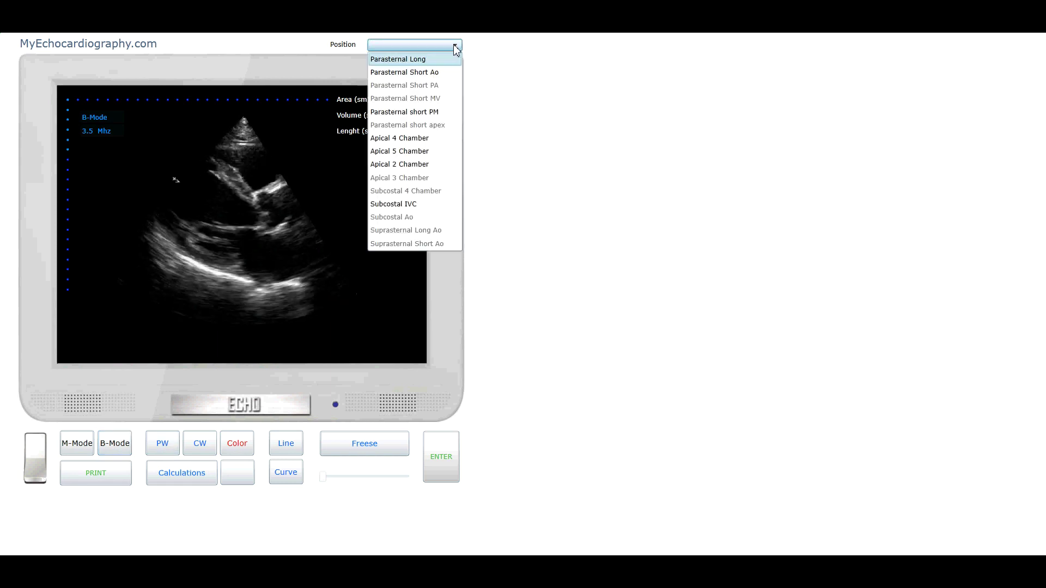
pyautogui.click(422, 137)
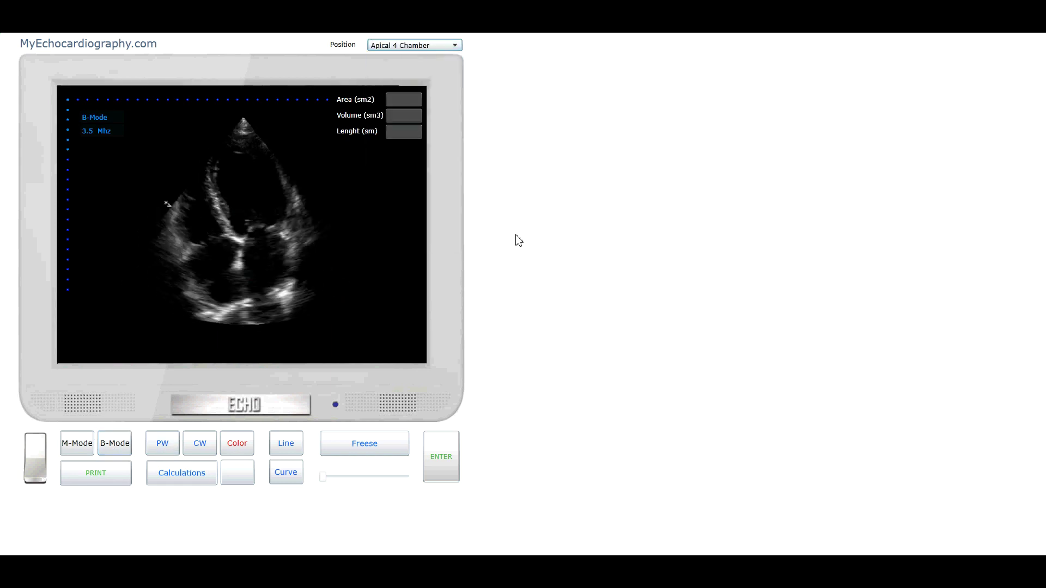
pyautogui.click(237, 454)
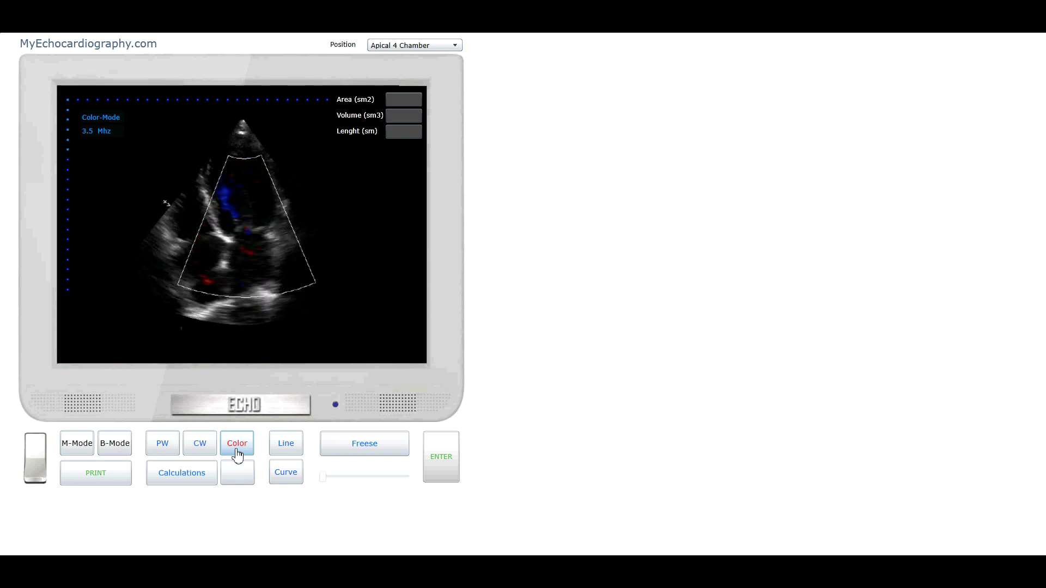
pyautogui.click(121, 449)
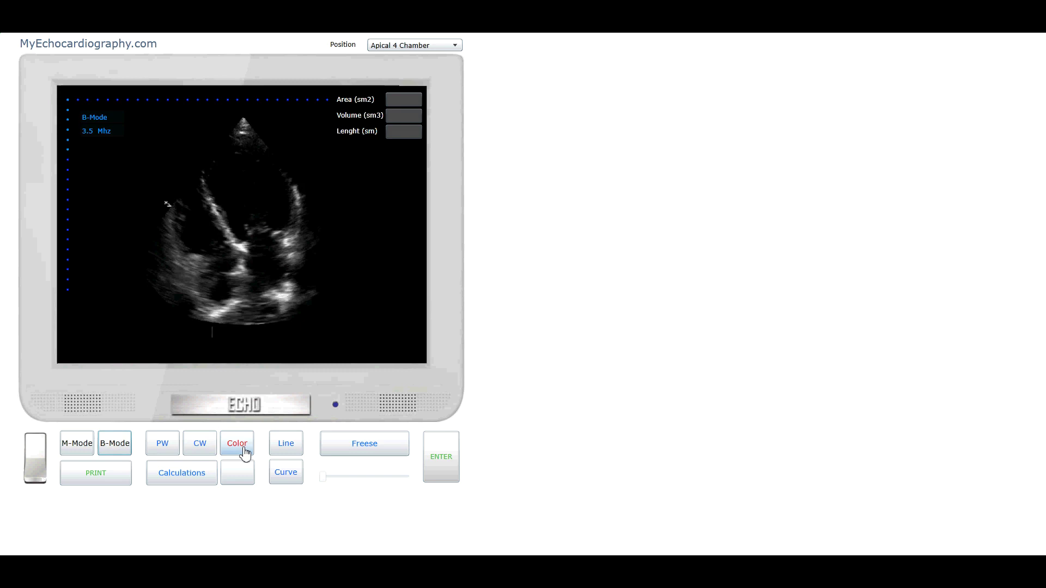
# - Freeze the loop, scrub to another frame, then resume live playback
pyautogui.click(350, 445)
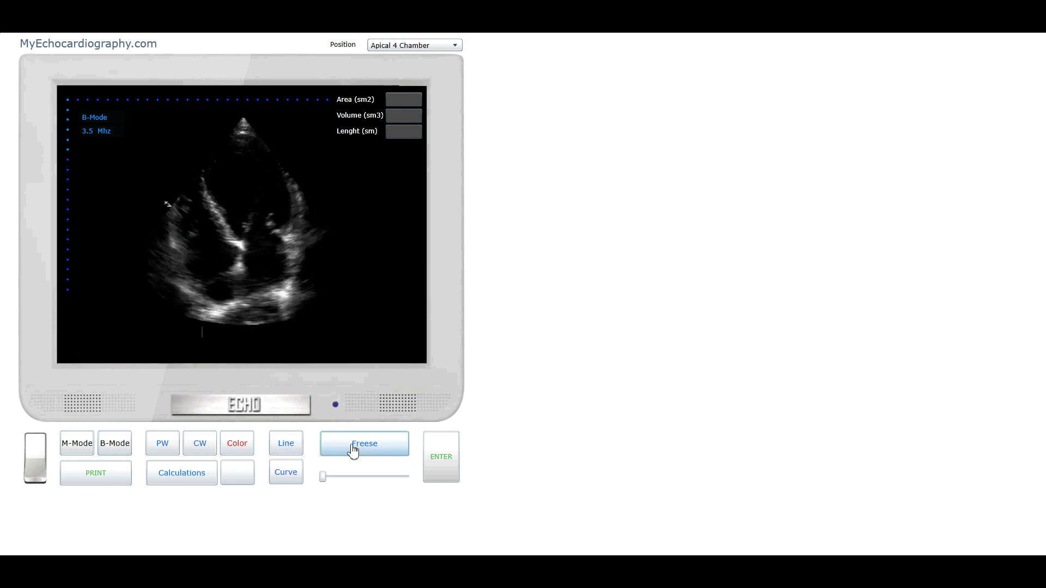
pyautogui.moveTo(323, 478); pyautogui.dragTo(381, 477)
pyautogui.click(358, 452)
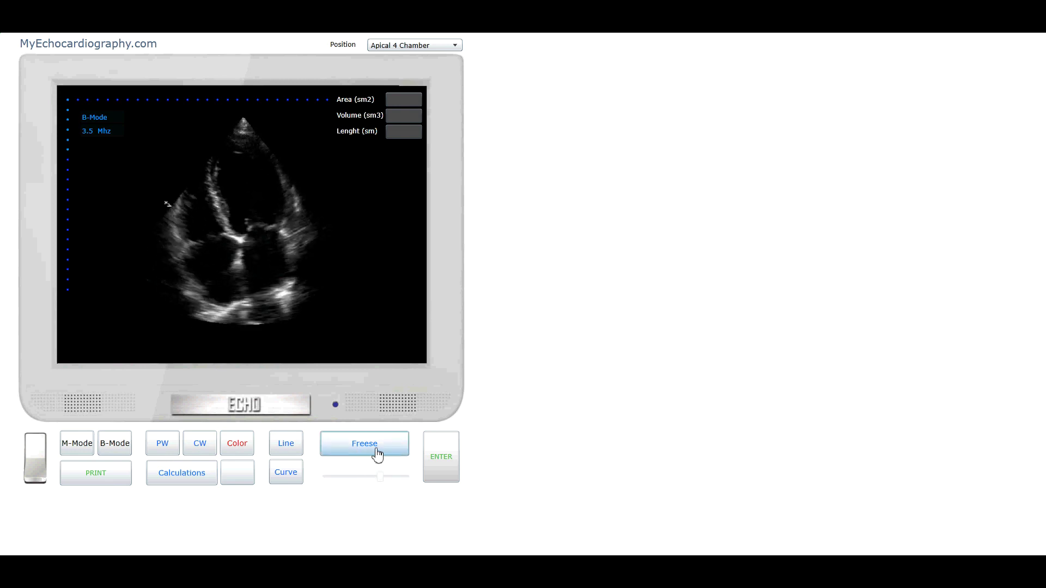
# - In Parasternal Long, place an M-Mode cursor line angled down through the heart
pyautogui.click(453, 45)
pyautogui.click(448, 62)
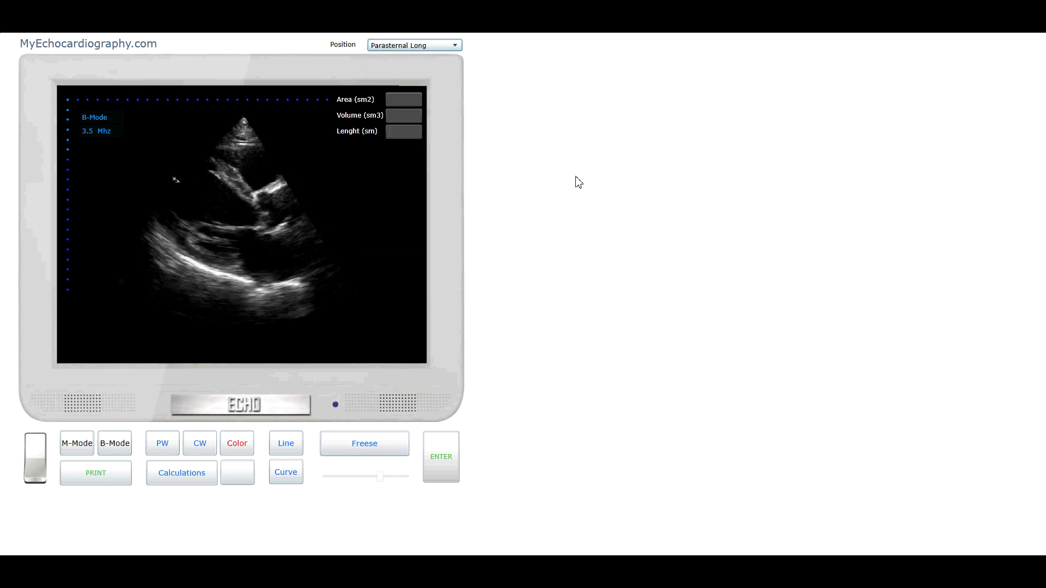
pyautogui.click(74, 445)
pyautogui.moveTo(188, 340); pyautogui.dragTo(223, 324)
# - Record M-mode traces at two cursor positions through the ventricle, then return to B-Mode
pyautogui.click(228, 343)
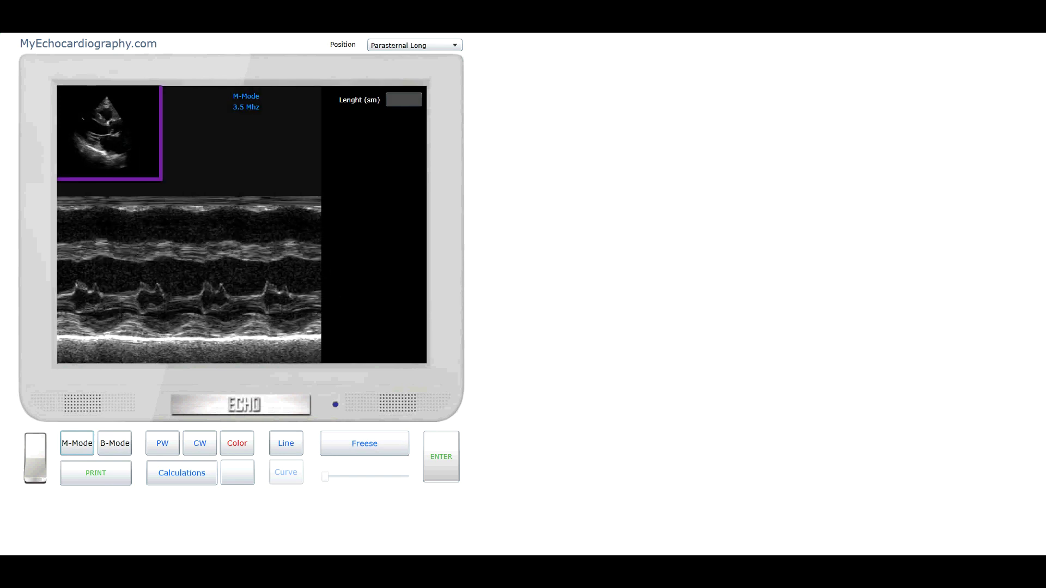
pyautogui.click(81, 450)
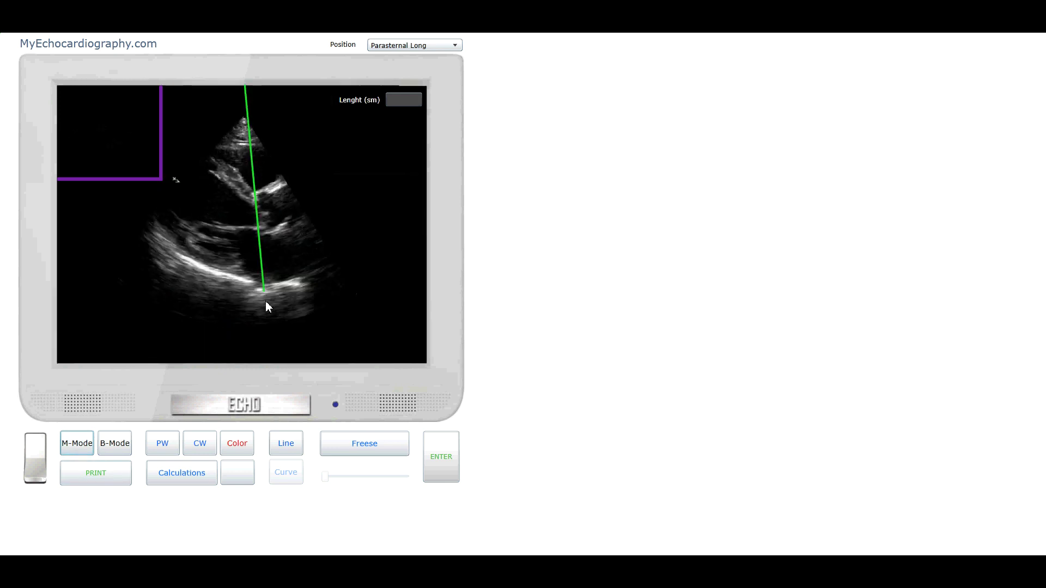
pyautogui.click(273, 327)
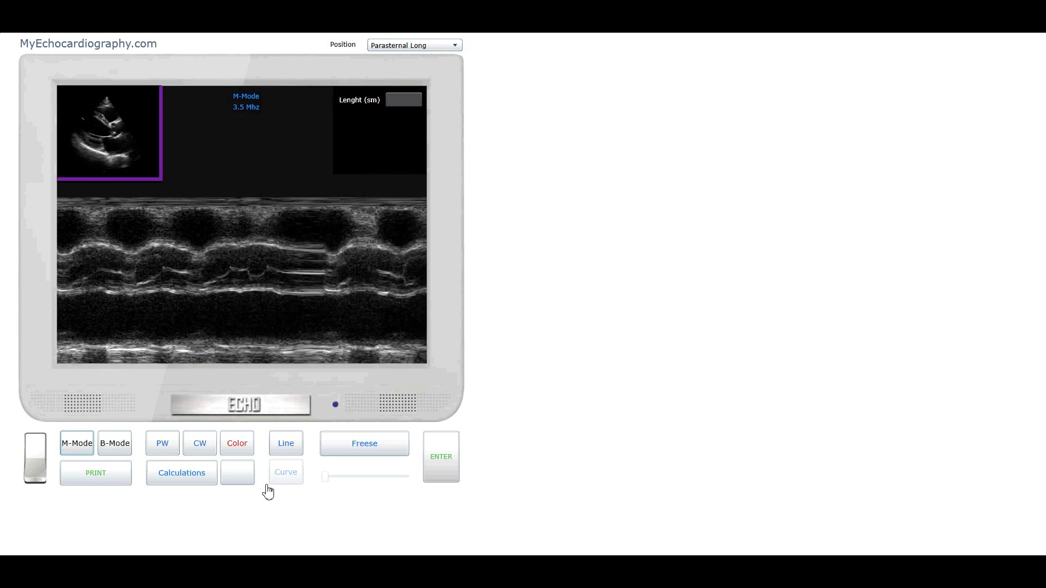
pyautogui.click(115, 455)
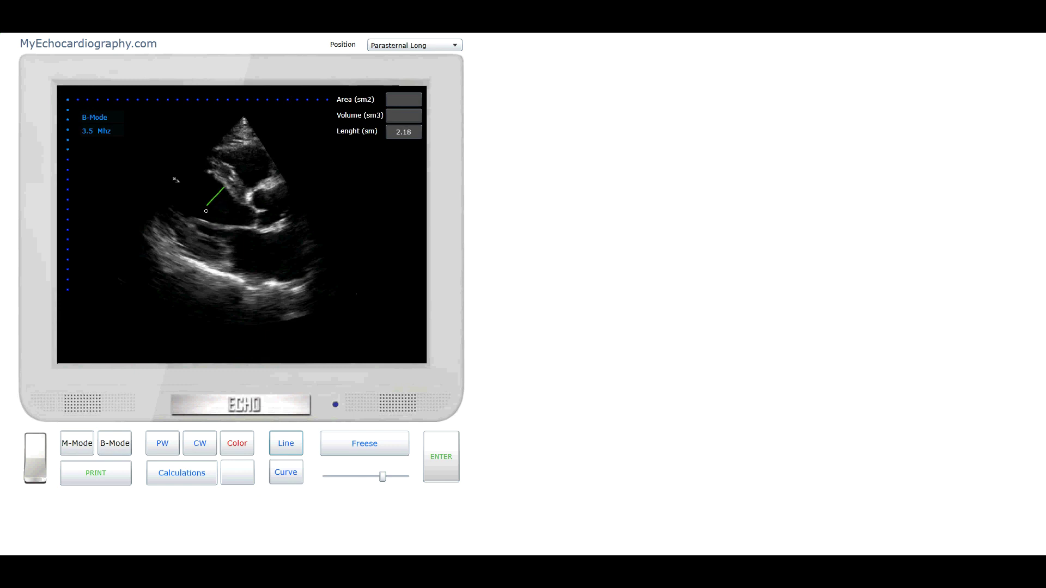
# - Adjust the existing line's endpoint and draw a vertical 4.28 length line across the left ventricle
pyautogui.moveTo(198, 233); pyautogui.dragTo(190, 228)
pyautogui.moveTo(275, 234); pyautogui.dragTo(282, 276)
pyautogui.click(456, 45)
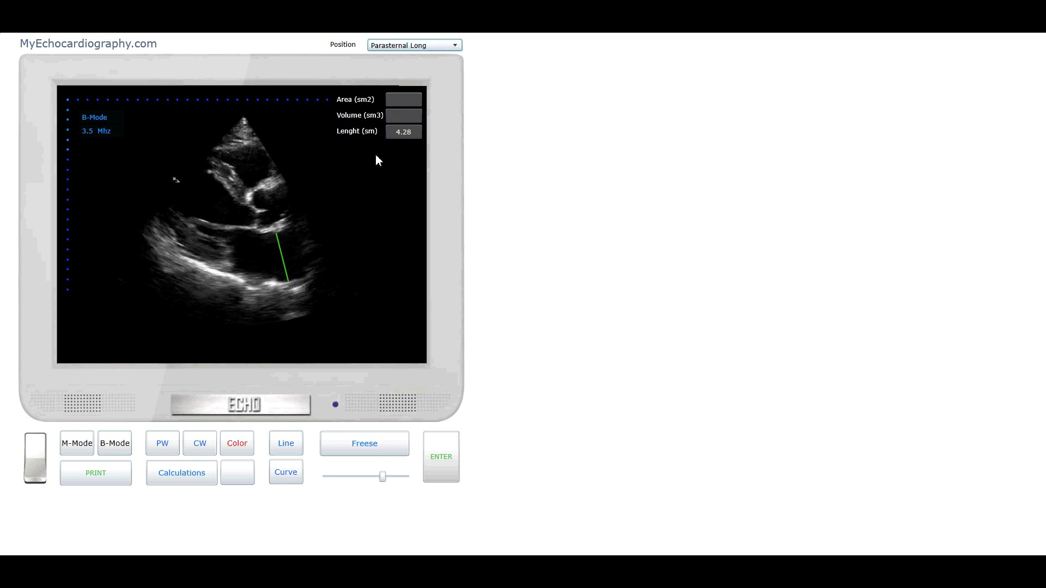
pyautogui.click(459, 48)
# - Switch to Apical 4 Chamber and freeze it on a chosen frame
pyautogui.click(455, 140)
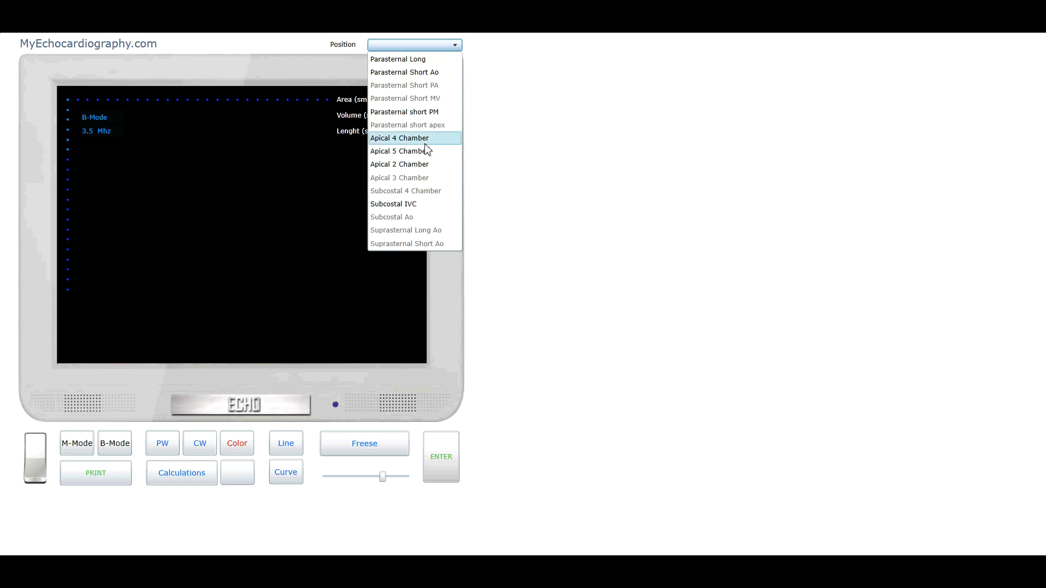
pyautogui.click(361, 453)
pyautogui.moveTo(383, 483)
pyautogui.mouseDown()
pyautogui.moveTo(362, 482)
pyautogui.moveTo(377, 479)
pyautogui.mouseUp()
# - Draw a length line from the apex toward the mitral valve, reading 9.12
pyautogui.click(278, 450)
pyautogui.moveTo(223, 210); pyautogui.dragTo(284, 178)
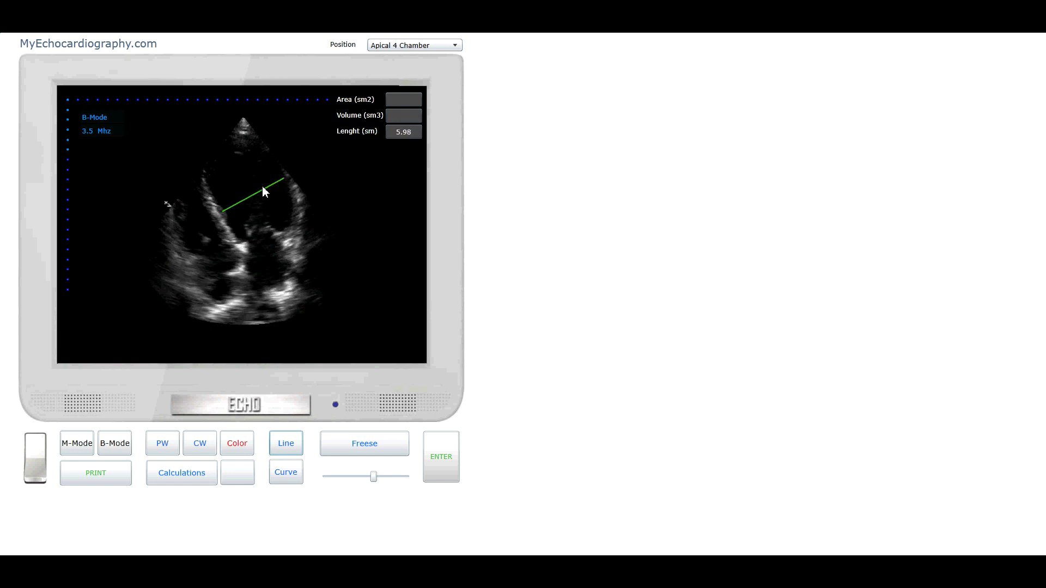
pyautogui.moveTo(261, 234); pyautogui.dragTo(263, 240)
pyautogui.click(251, 267)
# - Trace and close the left ventricle outline: area 43.18, volume 179.58, length 8.83
pyautogui.click(296, 475)
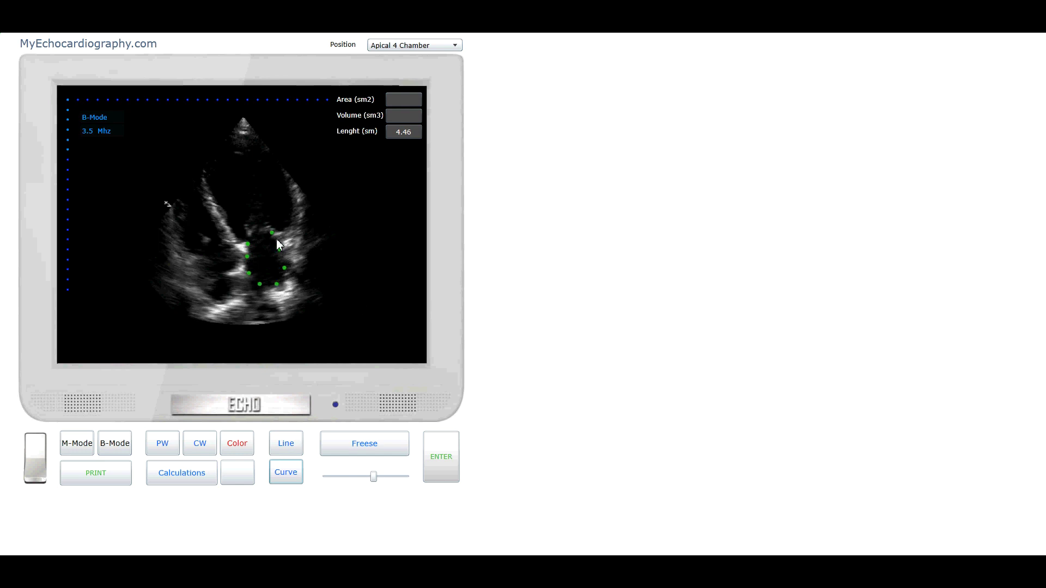
pyautogui.click(451, 455)
pyautogui.click(293, 477)
pyautogui.click(442, 455)
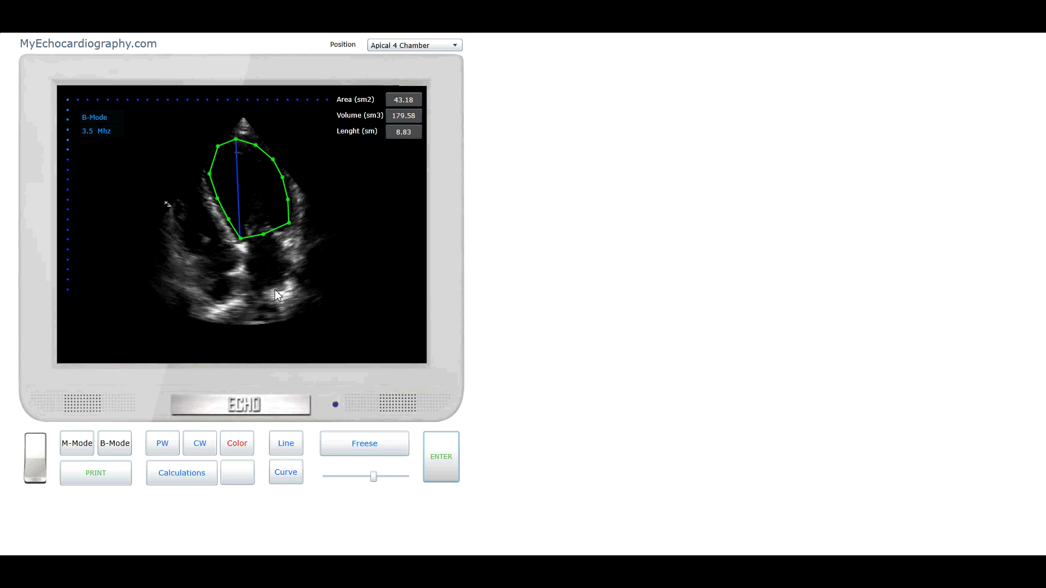
pyautogui.click(347, 456)
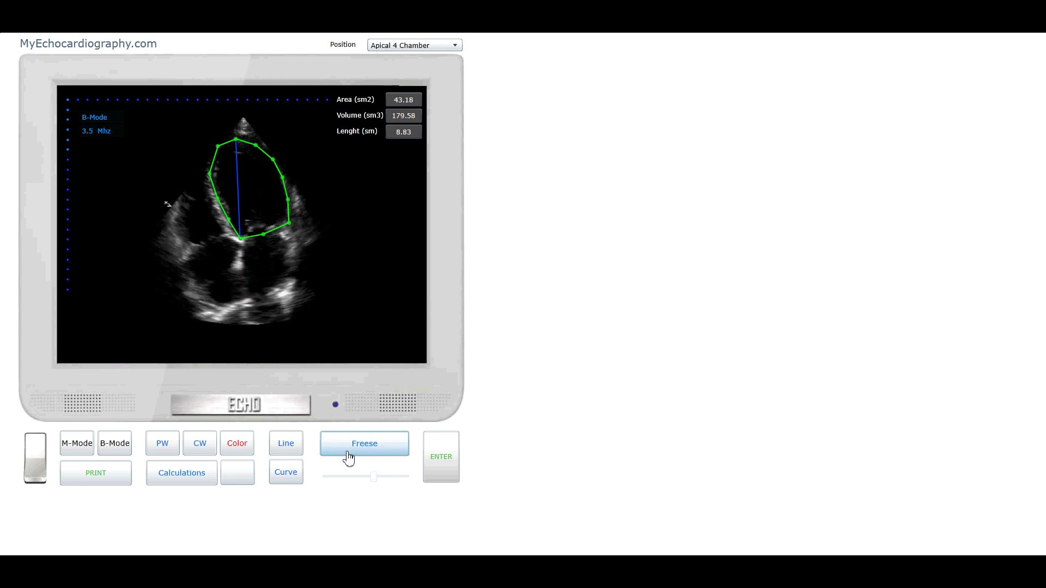
# - Resume the live image, open Calculations, and browse the mitral and aortic stenosis pages
pyautogui.click(350, 456)
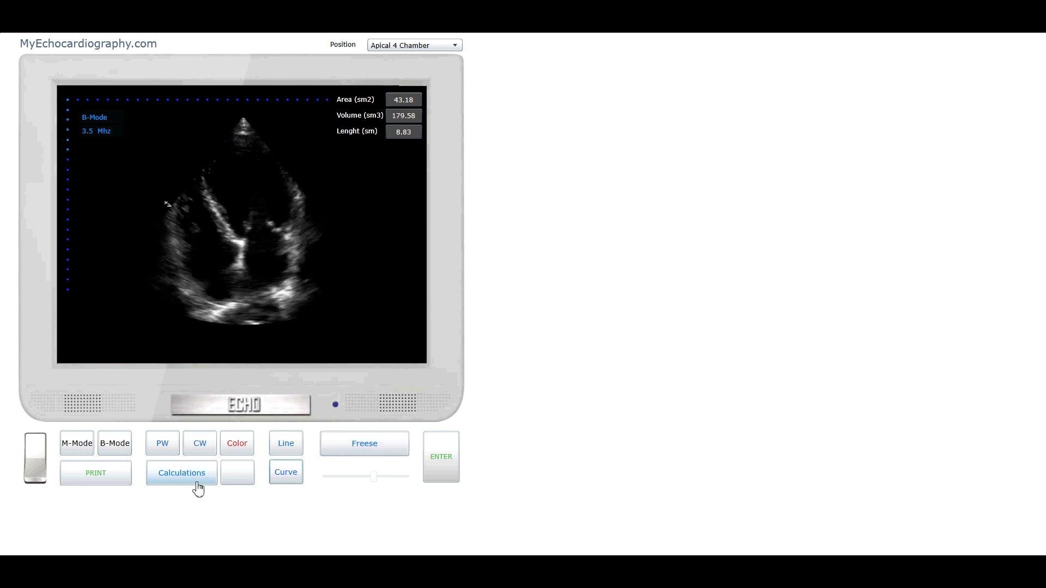
pyautogui.click(196, 487)
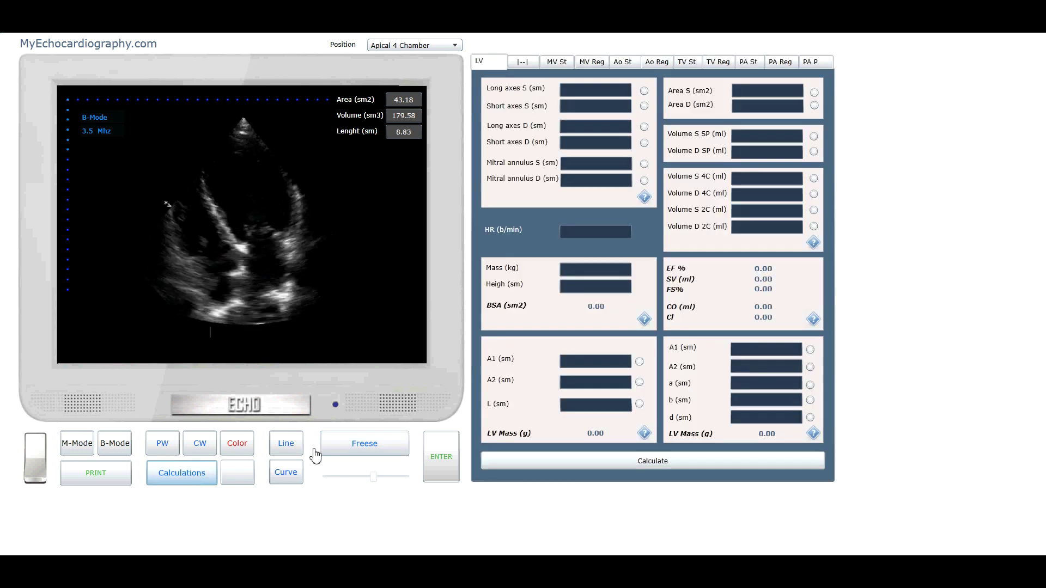
pyautogui.click(520, 63)
pyautogui.click(558, 64)
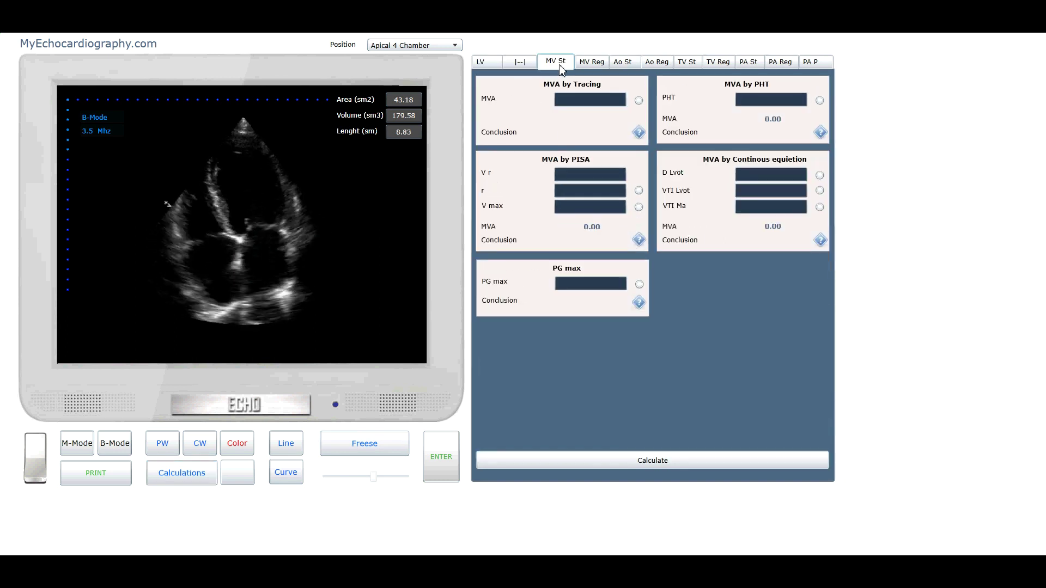
pyautogui.click(591, 68)
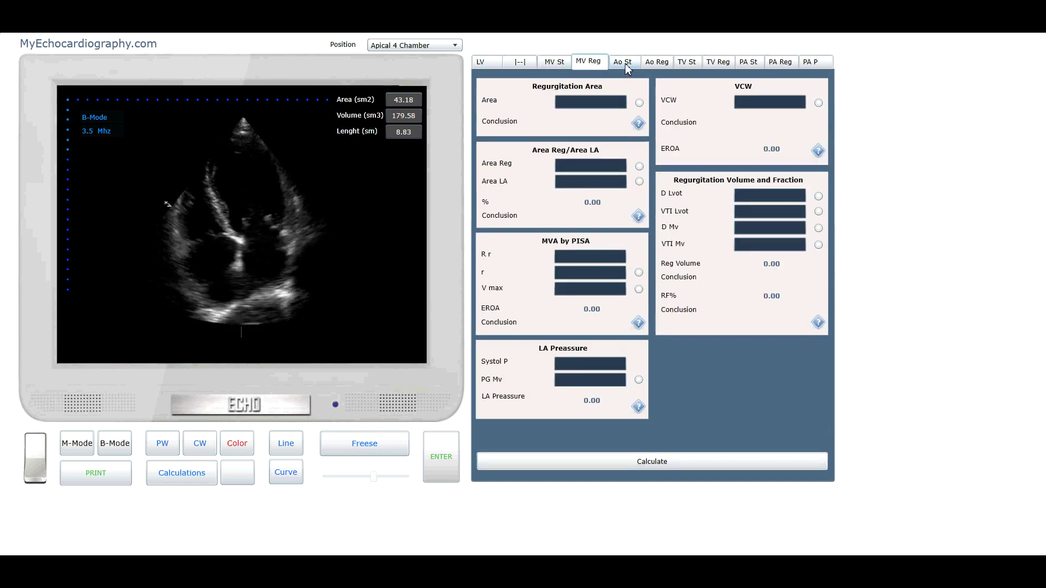
pyautogui.click(622, 65)
# - Browse the remaining valve and PA pressure pages, returning to LV values (Long axes D 8.44)
pyautogui.click(659, 68)
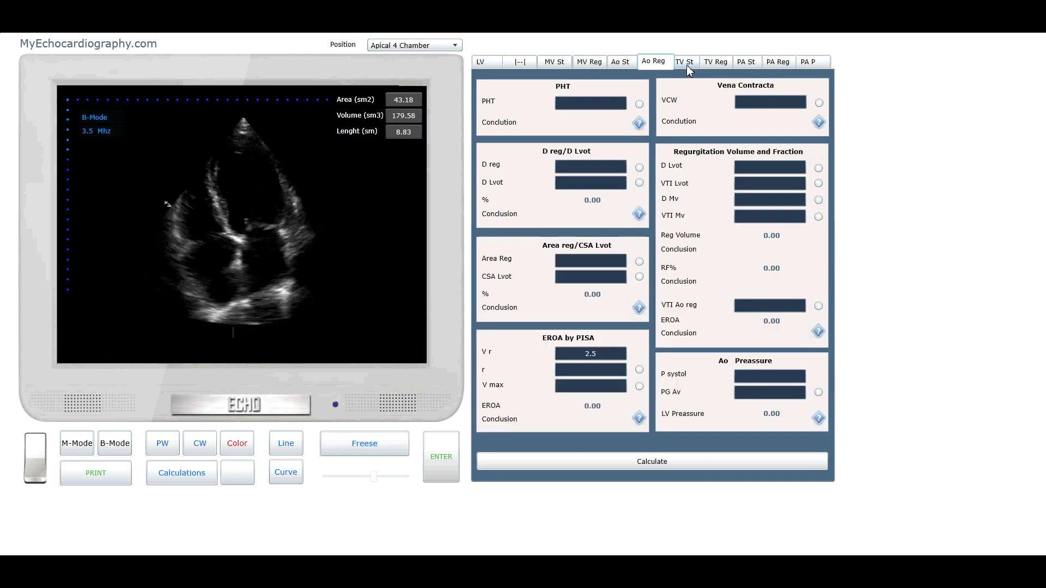
pyautogui.click(702, 67)
pyautogui.click(716, 66)
pyautogui.click(747, 65)
pyautogui.click(776, 64)
pyautogui.click(809, 64)
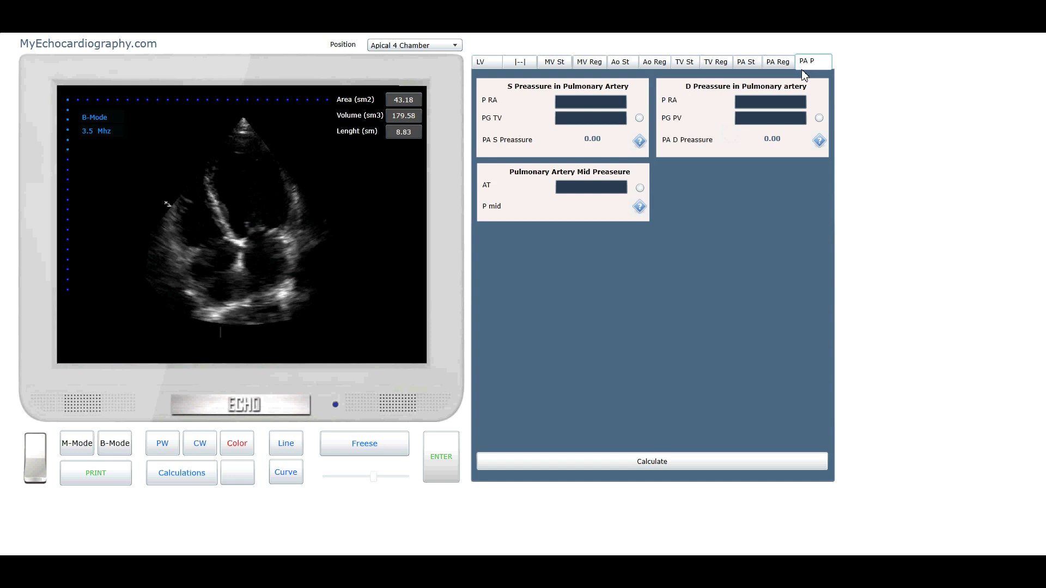
pyautogui.click(478, 63)
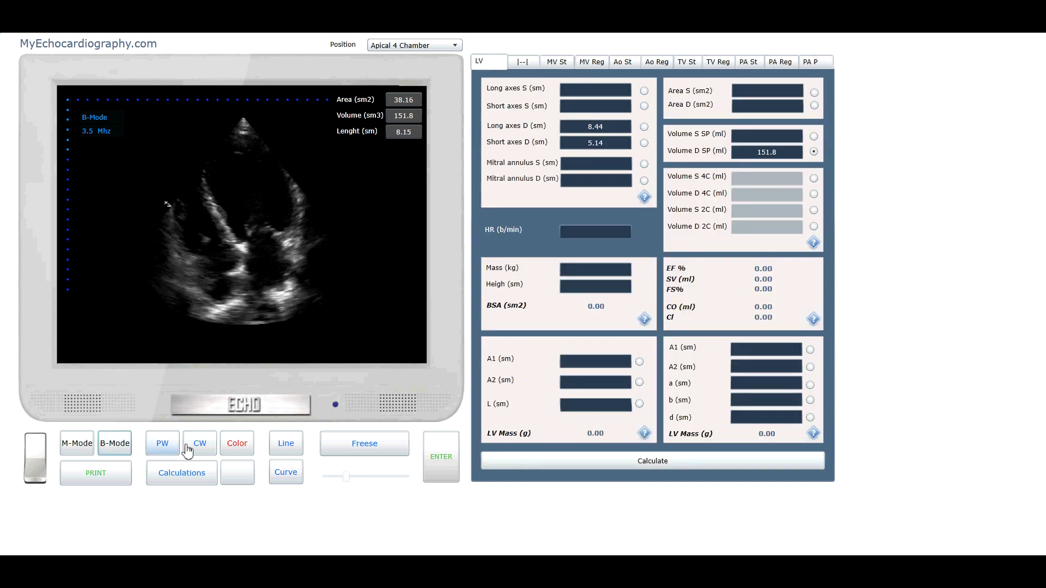
# - Record a PW Doppler spectrum at the gate, then a CW spectrum across the valve
pyautogui.click(163, 442)
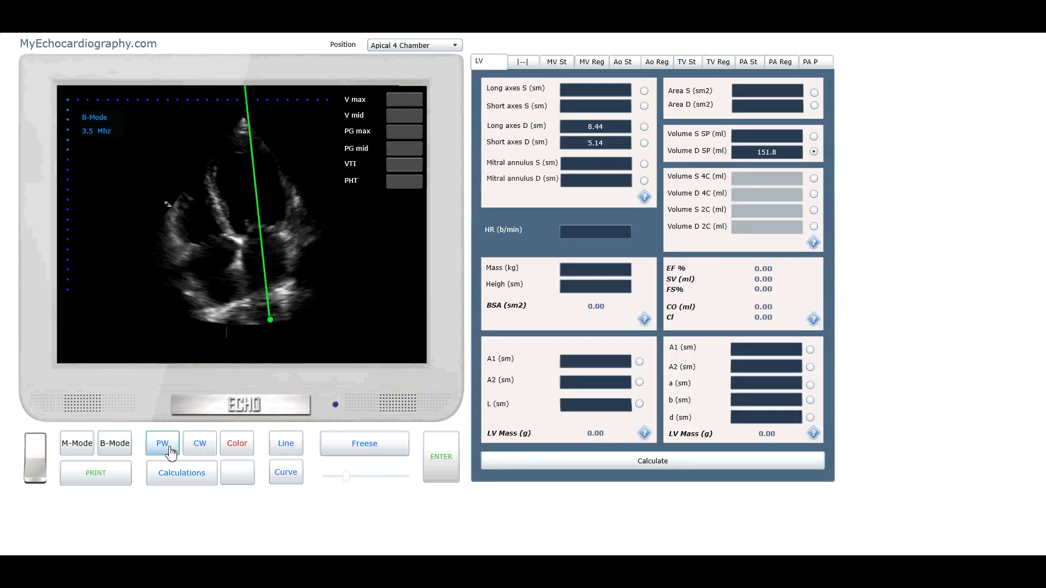
pyautogui.click(262, 234)
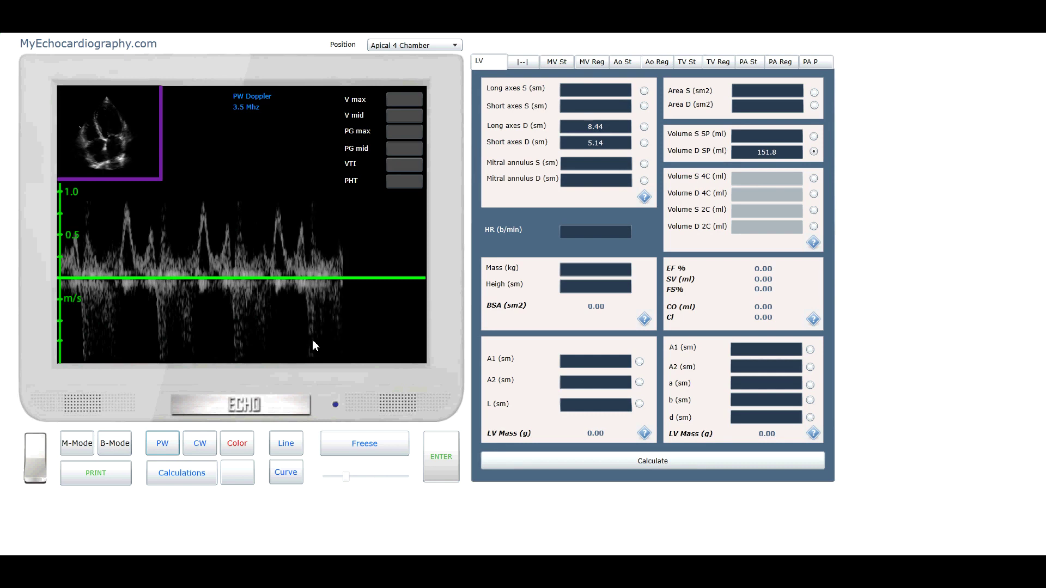
pyautogui.click(200, 449)
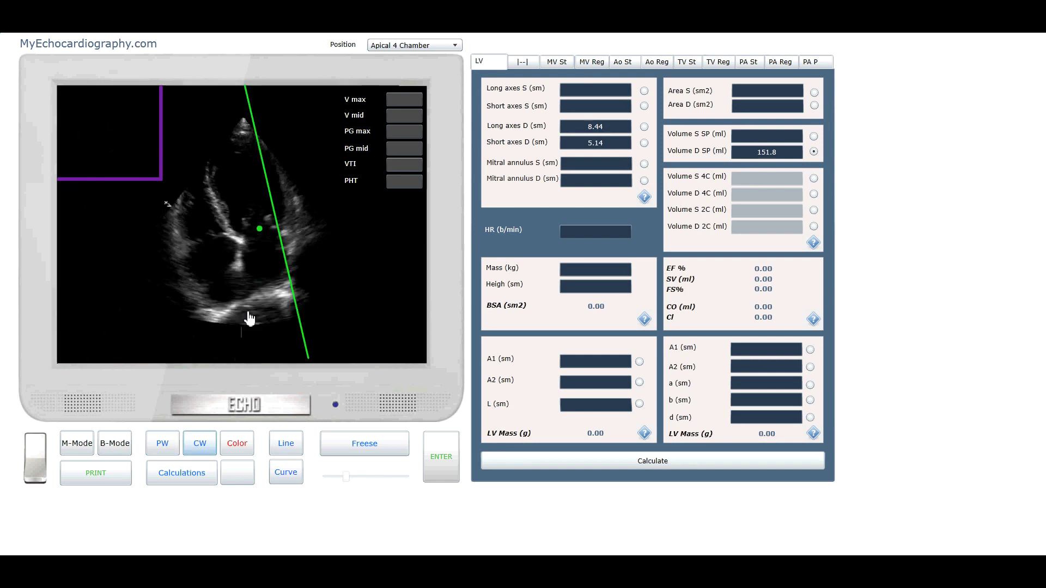
pyautogui.moveTo(260, 230); pyautogui.dragTo(261, 231)
pyautogui.click(261, 231)
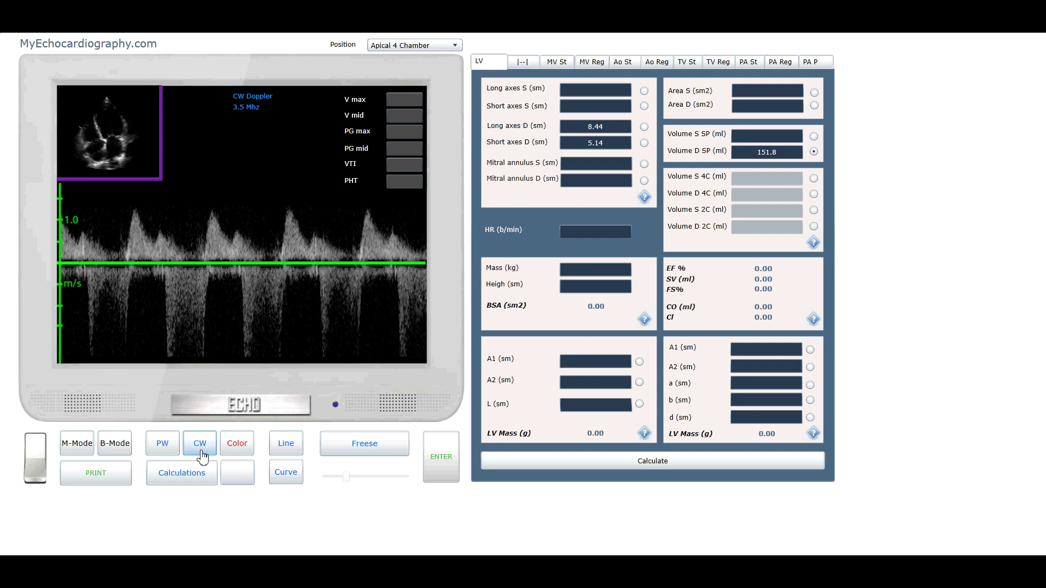
# - Measure the CW peak (V max 1.23, PG max 6.02, VTI 9.4, PHT 51), then switch to Parasternal Long
pyautogui.click(286, 443)
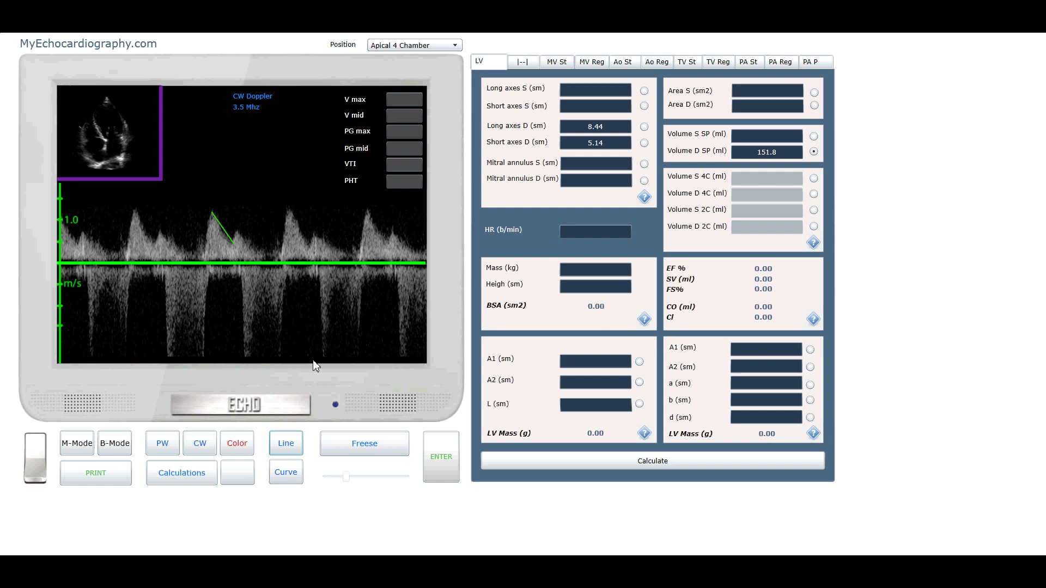
pyautogui.click(448, 462)
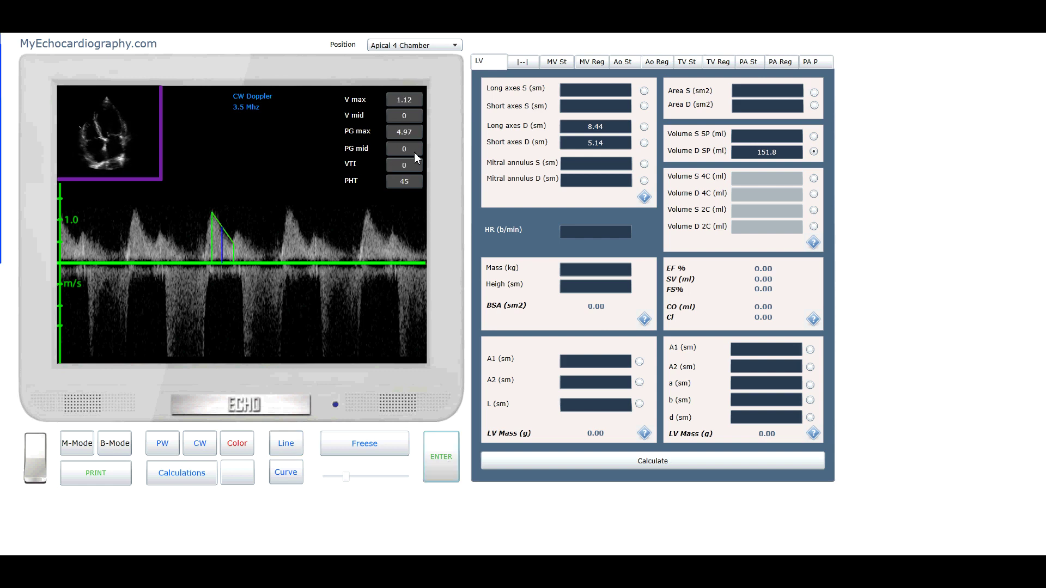
pyautogui.click(287, 473)
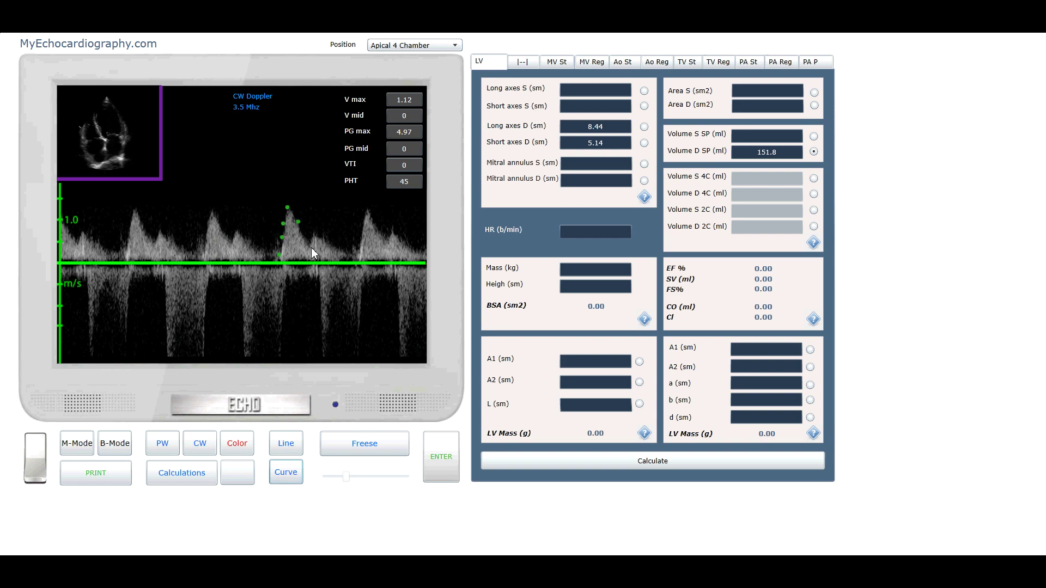
pyautogui.click(441, 460)
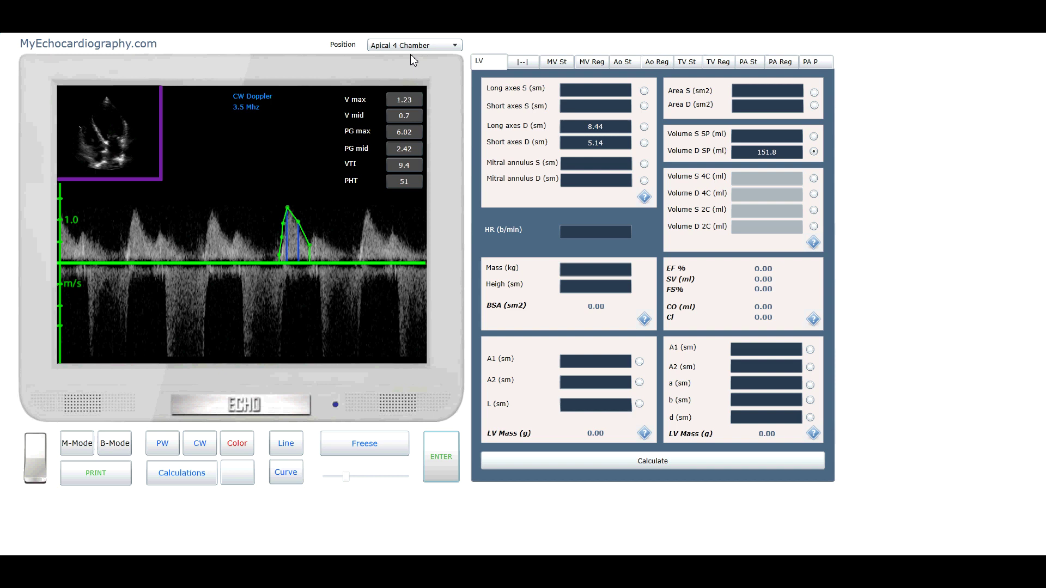
pyautogui.click(453, 46)
pyautogui.click(442, 60)
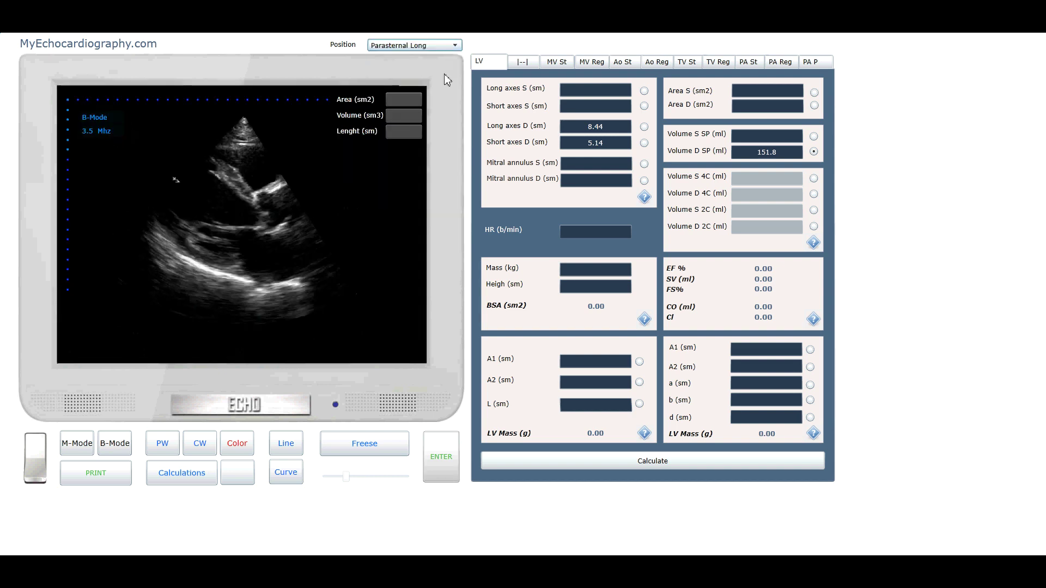
# - Sample PW Doppler at the valve, then aim CW there and start the 3.5 MHz CW spectrum
pyautogui.click(156, 444)
pyautogui.click(275, 211)
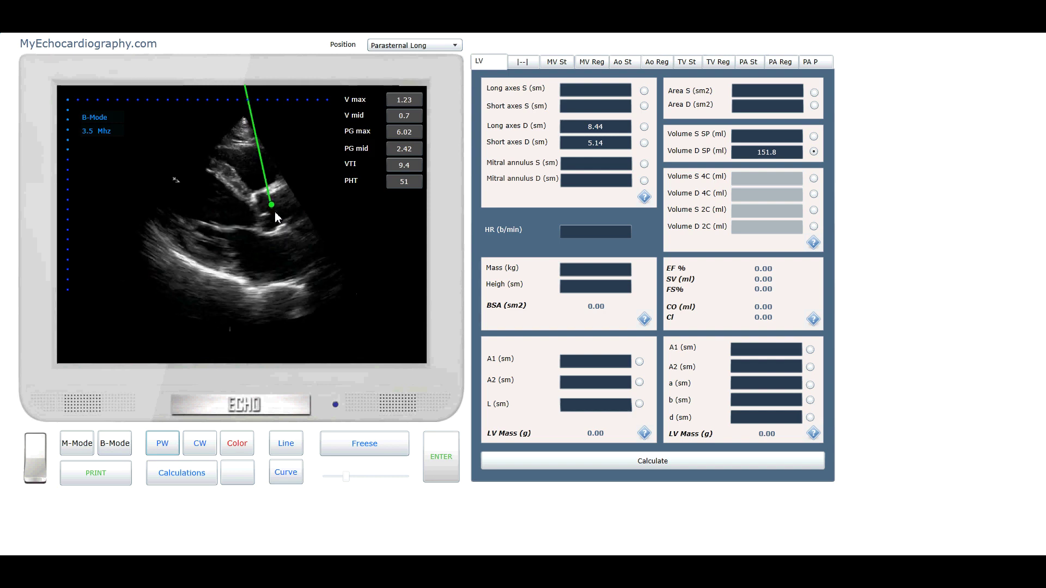
pyautogui.click(277, 216)
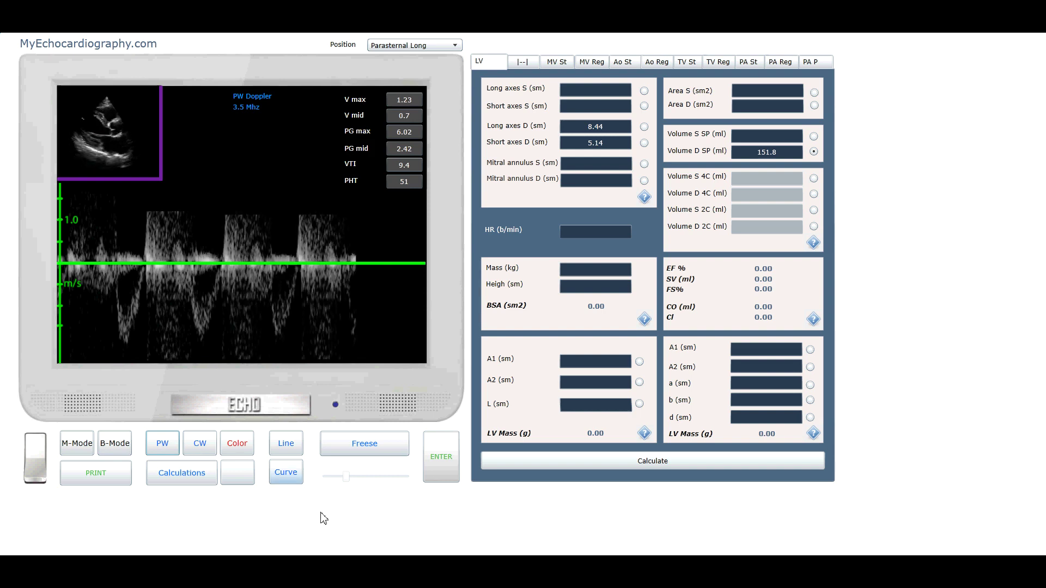
pyautogui.click(200, 443)
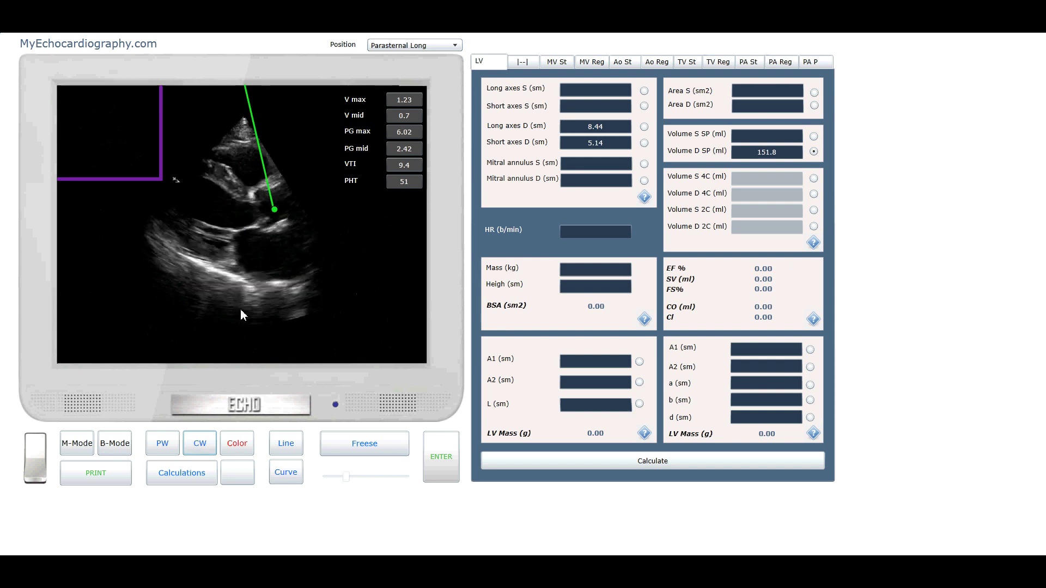
pyautogui.click(276, 211)
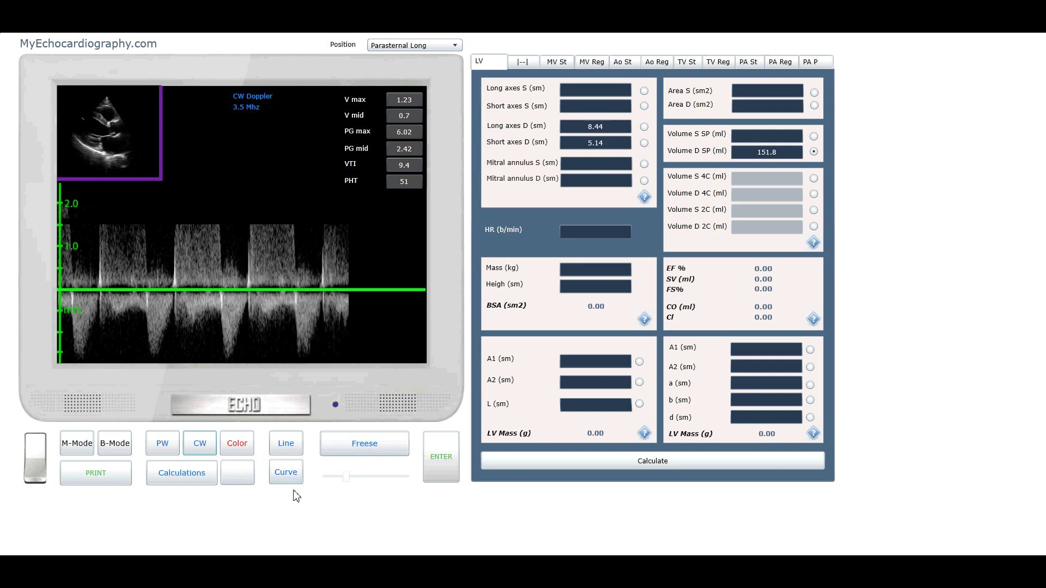
# - Trace the below-baseline CW envelope (V mid 0.66, PG max 6.08, VTI 16.4) and show Ao Reg
pyautogui.click(286, 473)
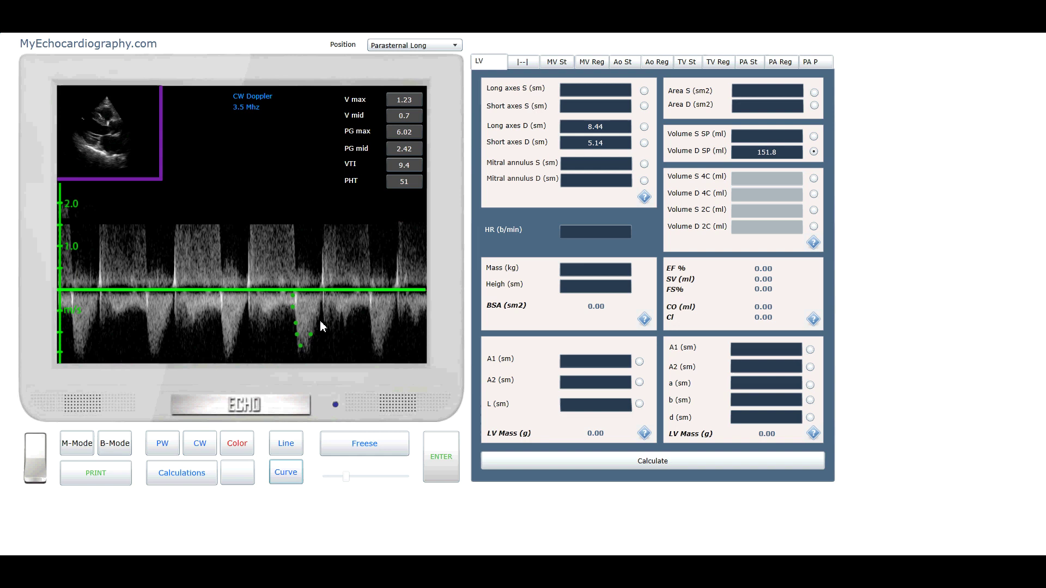
pyautogui.click(448, 463)
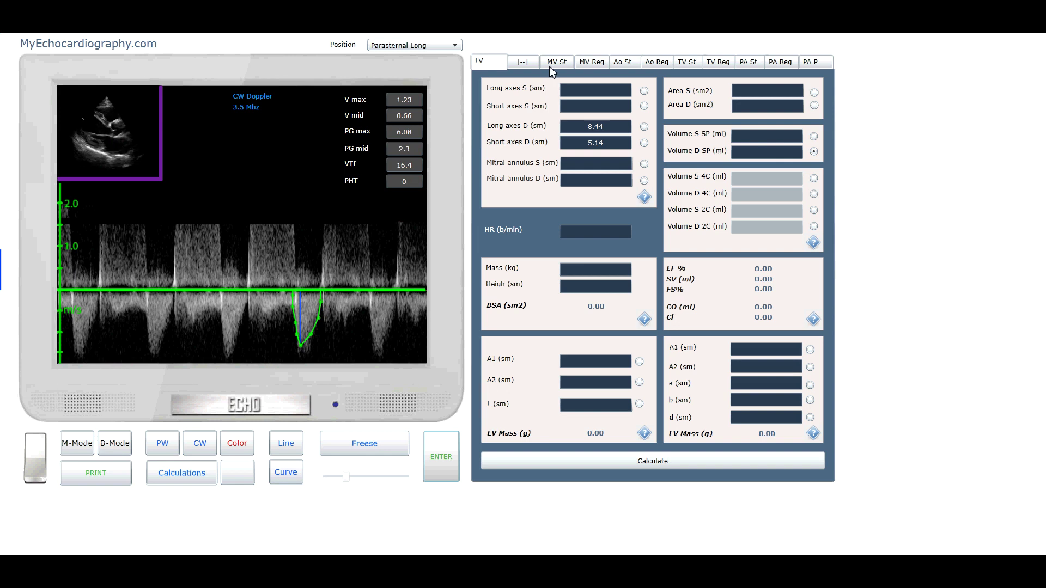
pyautogui.click(657, 62)
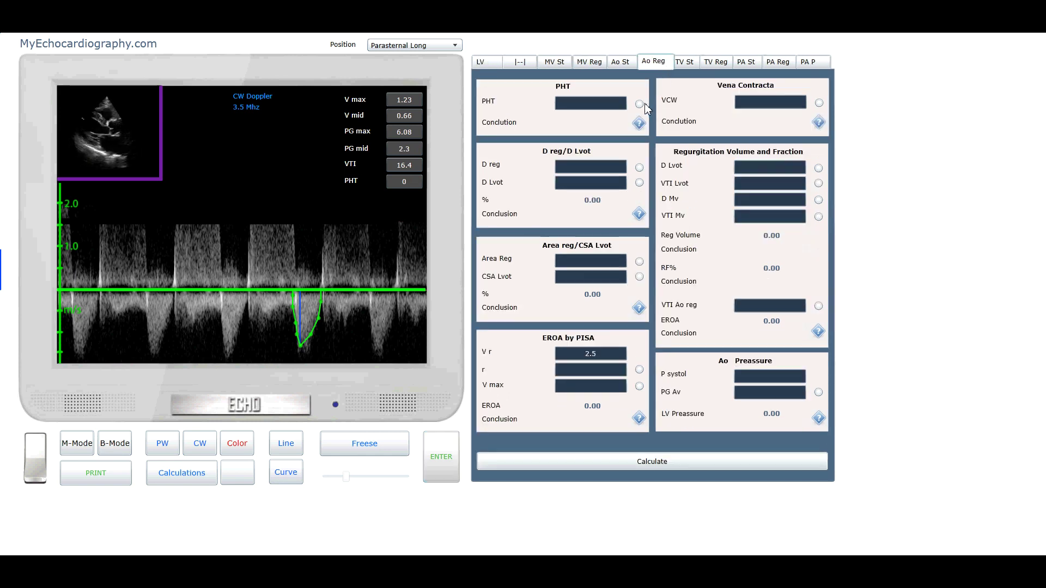
# - Draw a PHT slope line (PHT 380, V max 1.45, PG Av 8.43) and calculate the conclusions
pyautogui.click(286, 445)
pyautogui.moveTo(194, 228); pyautogui.dragTo(219, 227)
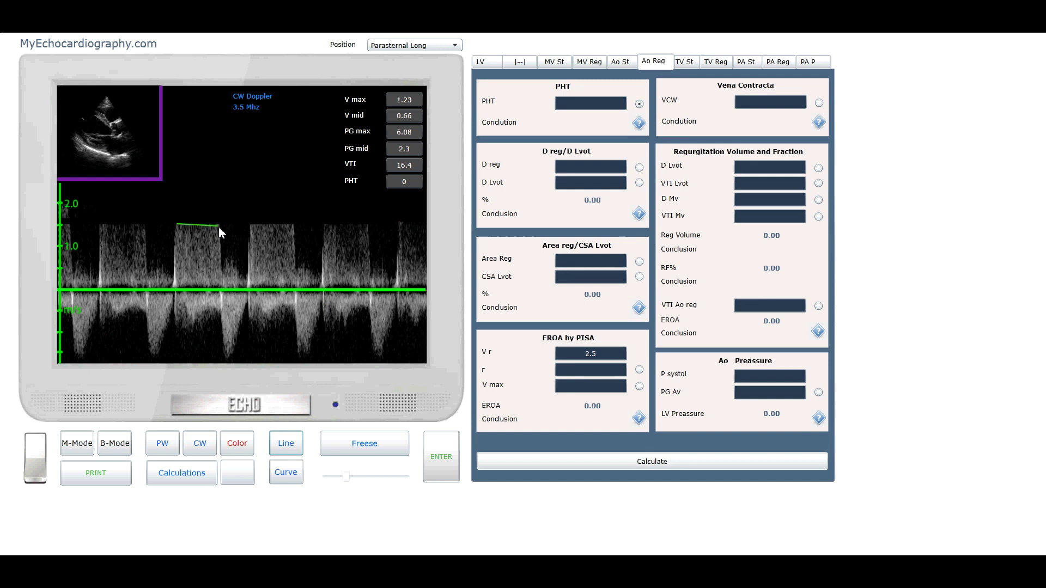
pyautogui.click(440, 458)
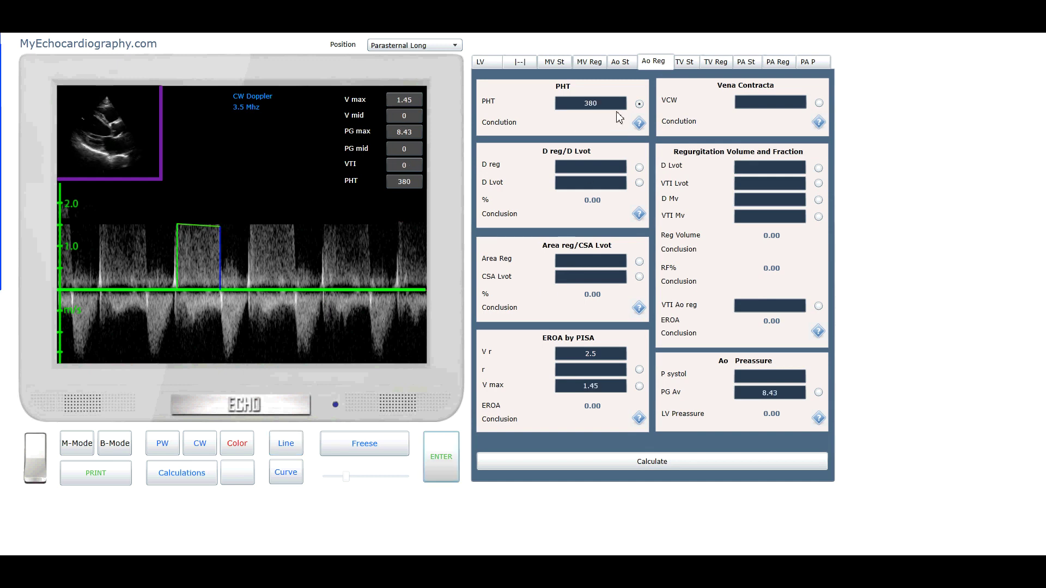
pyautogui.click(660, 462)
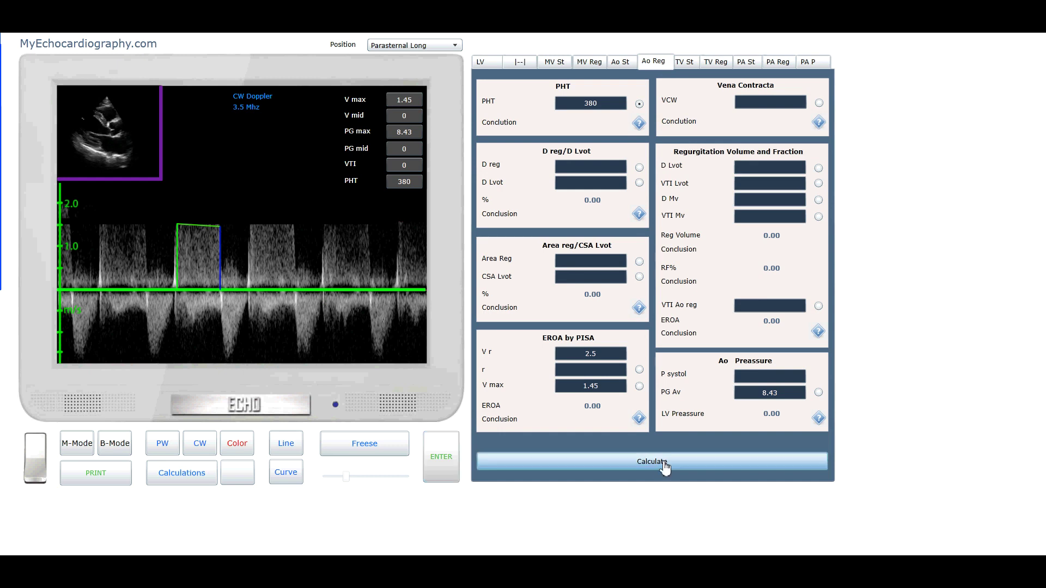